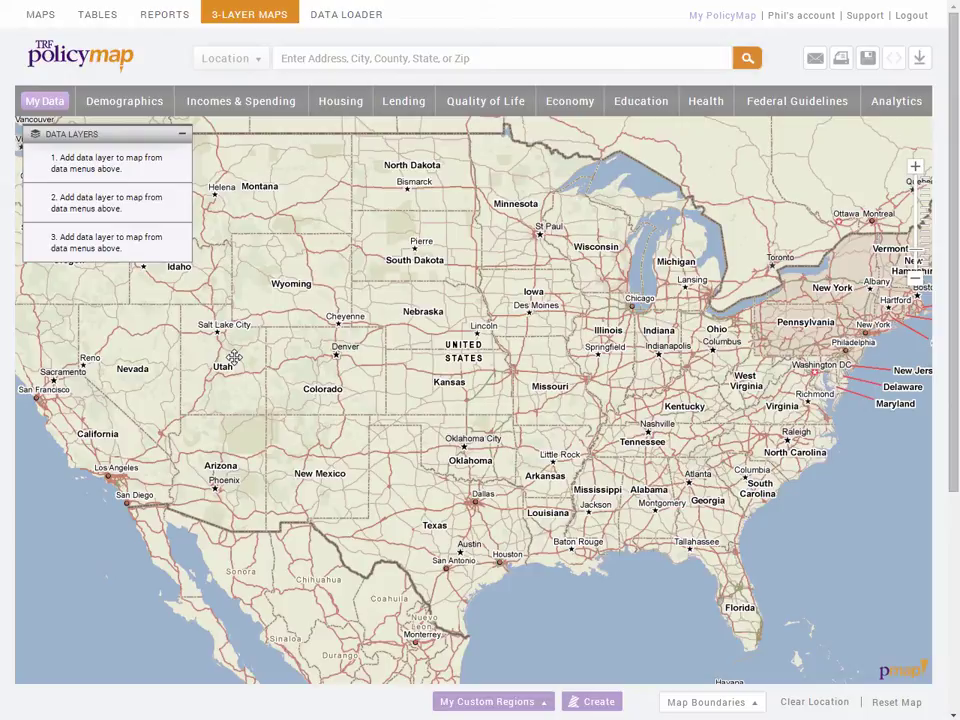
Step: Browse the Demographics and Incomes & Spending data categories without choosing any
left_click(154, 106)
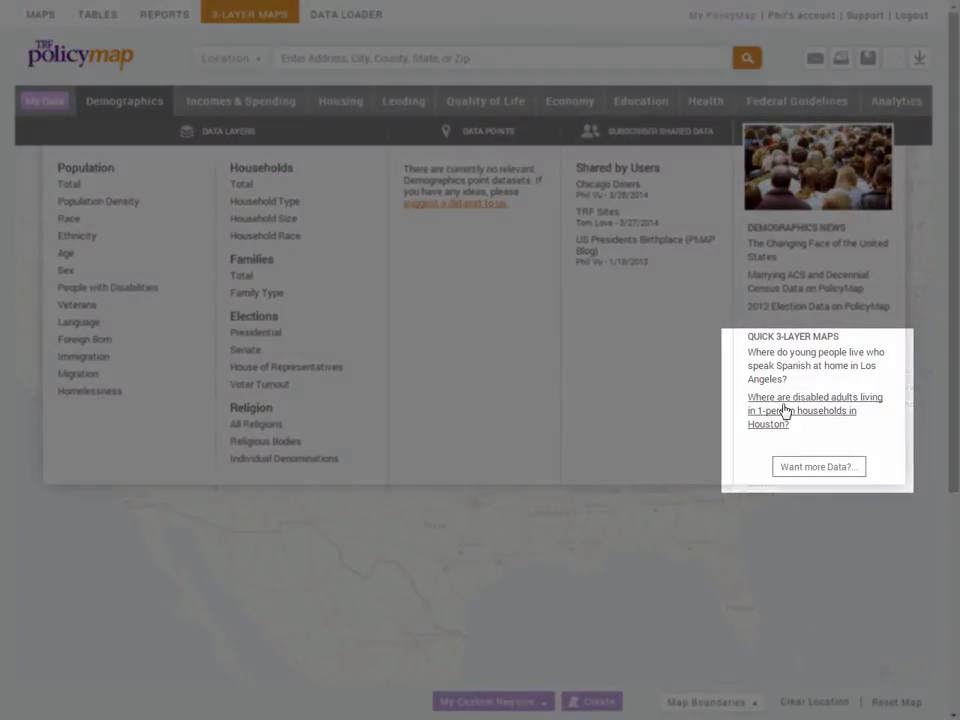
left_click(263, 104)
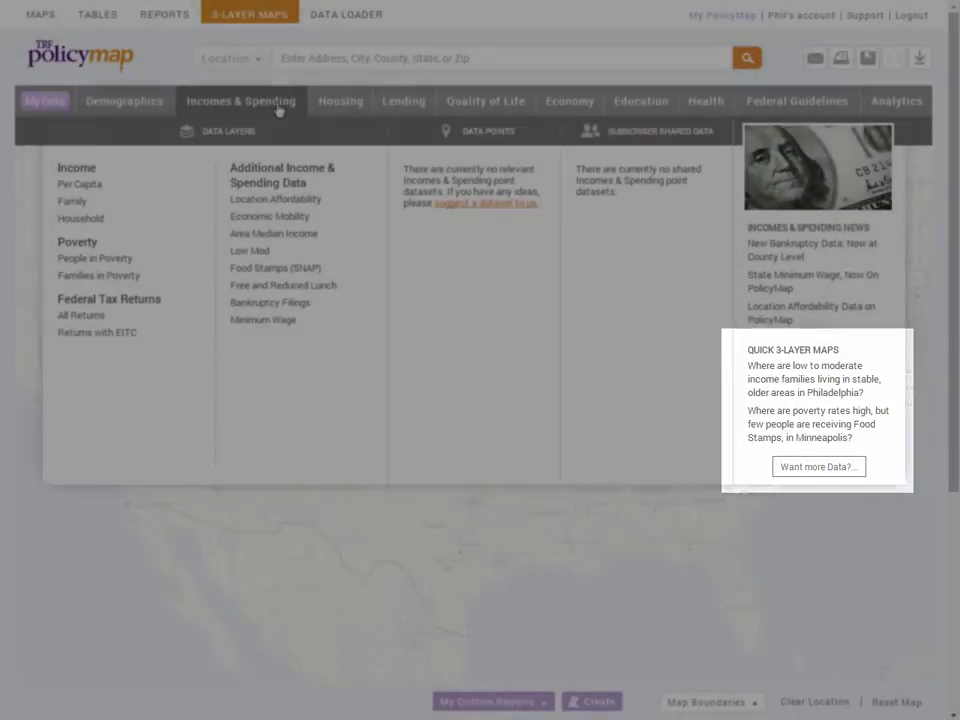
left_click(279, 104)
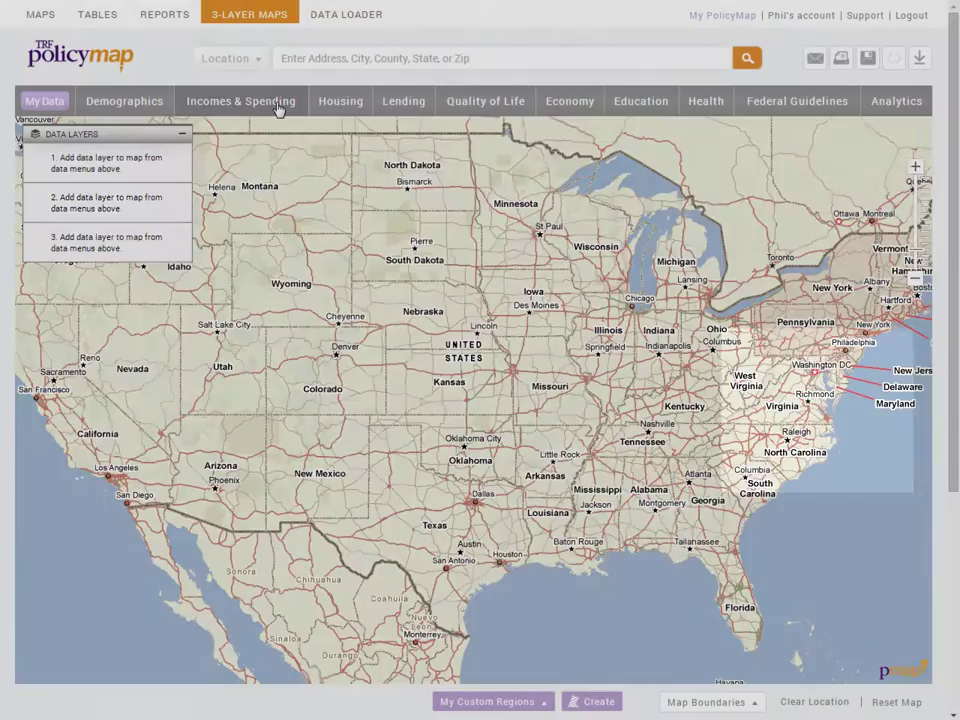
Step: Search 'phil' to jump to Philadelphia, PA, then zoom in and center the city
left_click(300, 58)
type("phil")
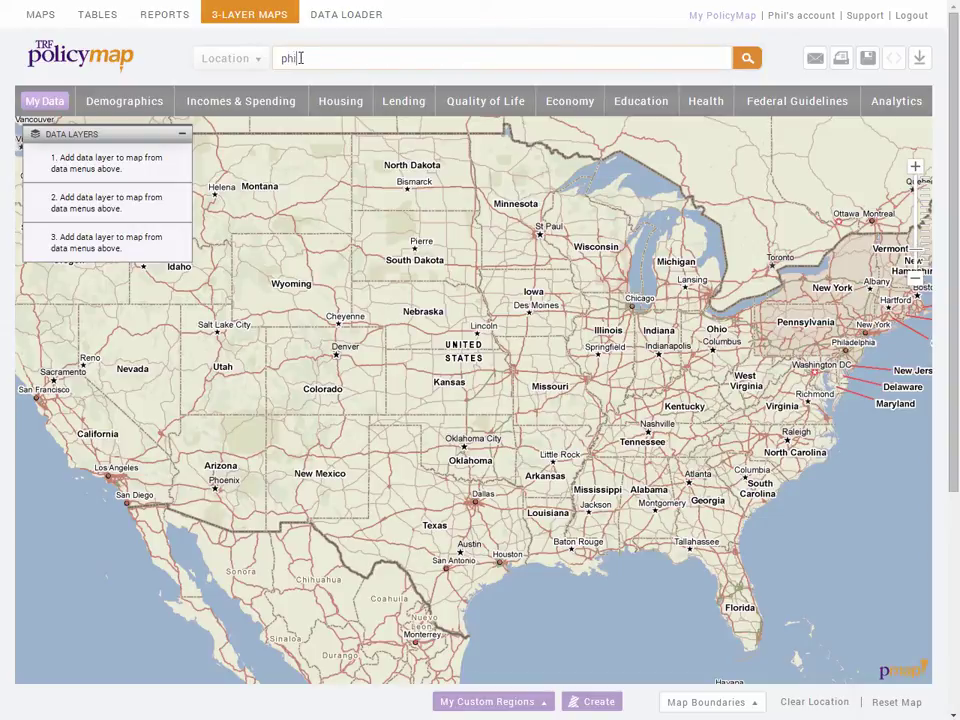
key("Down")
key("Down")
key("Return")
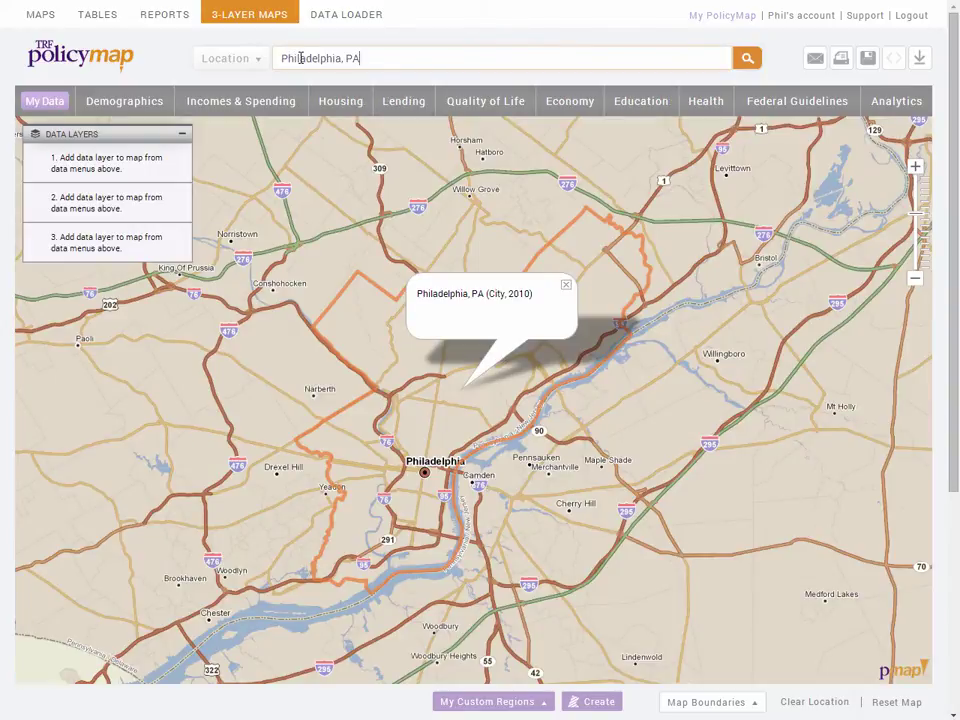
left_click(567, 288)
scroll(458, 361, "up", 1)
left_click_drag(458, 361, 523, 313)
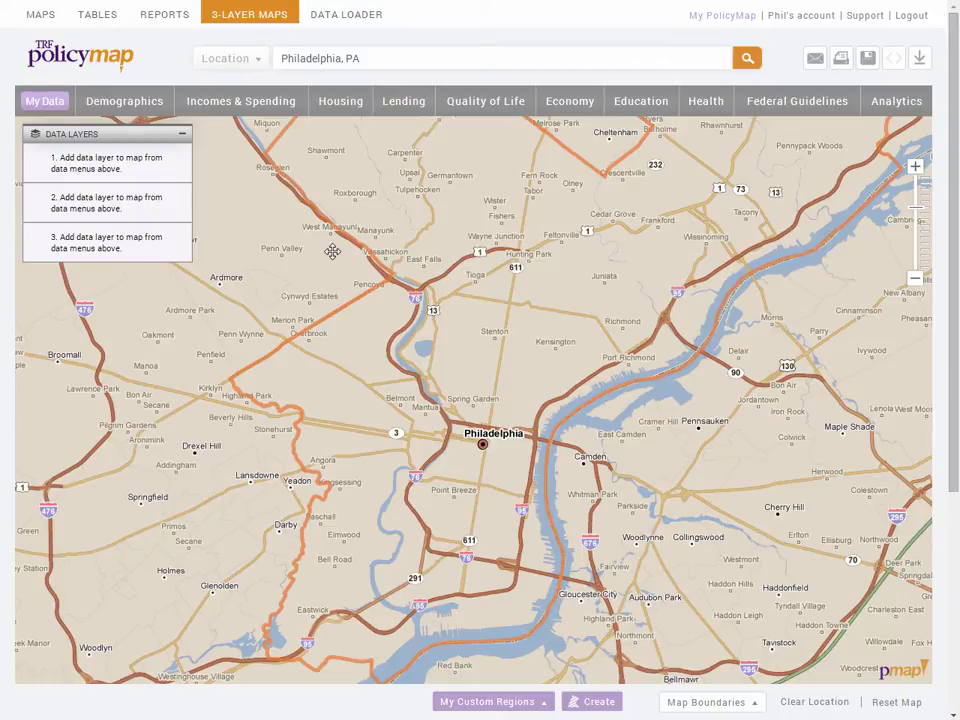
Step: Add Housing > Home Sales > Sales and Sale Price (Quarterly) as the first layer
left_click(343, 108)
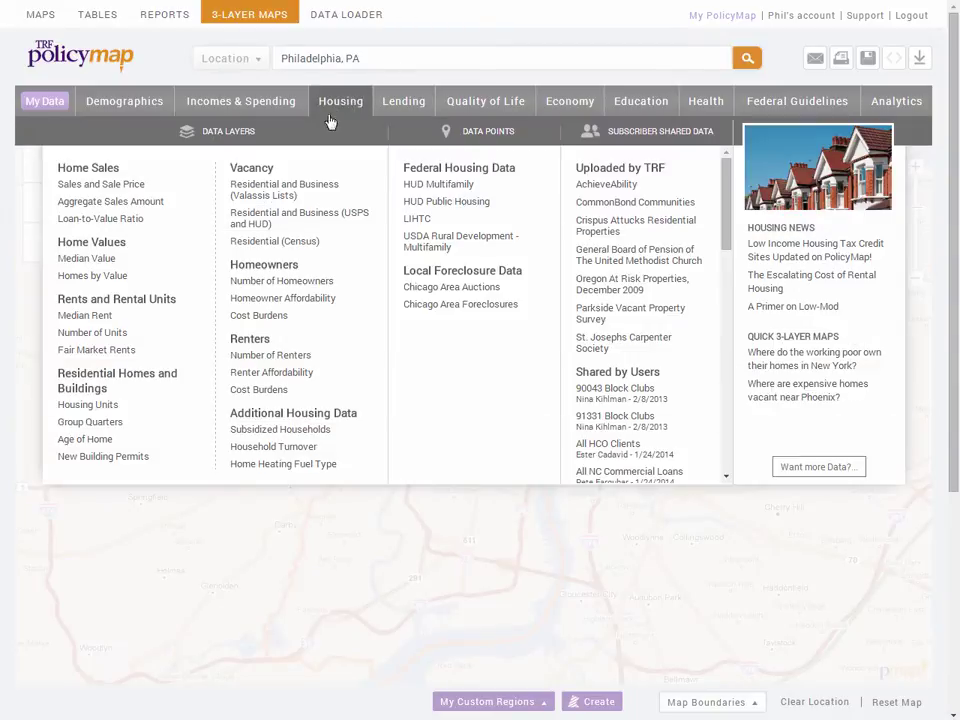
mouse_move(111, 185)
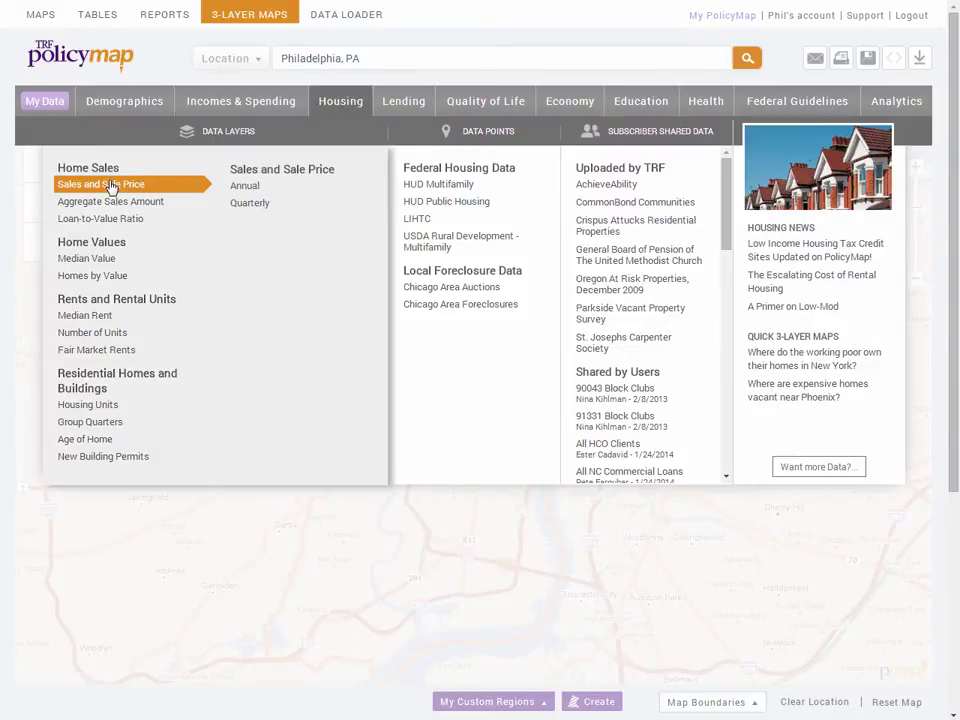
left_click(256, 206)
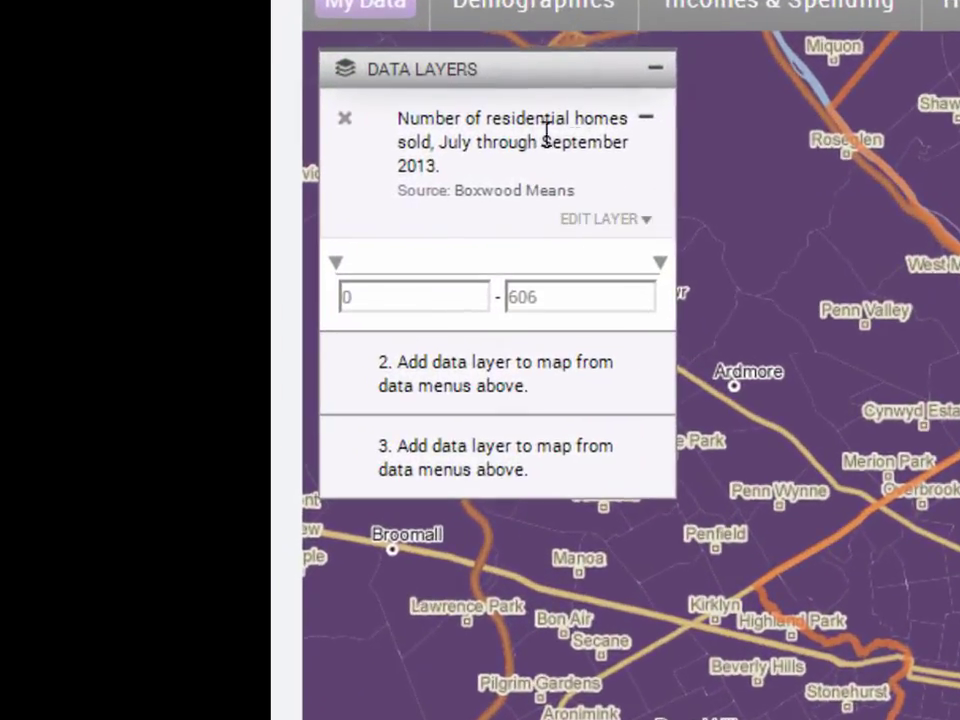
Step: Switch the first layer's Variable from number sold to Median sale price
left_click(613, 224)
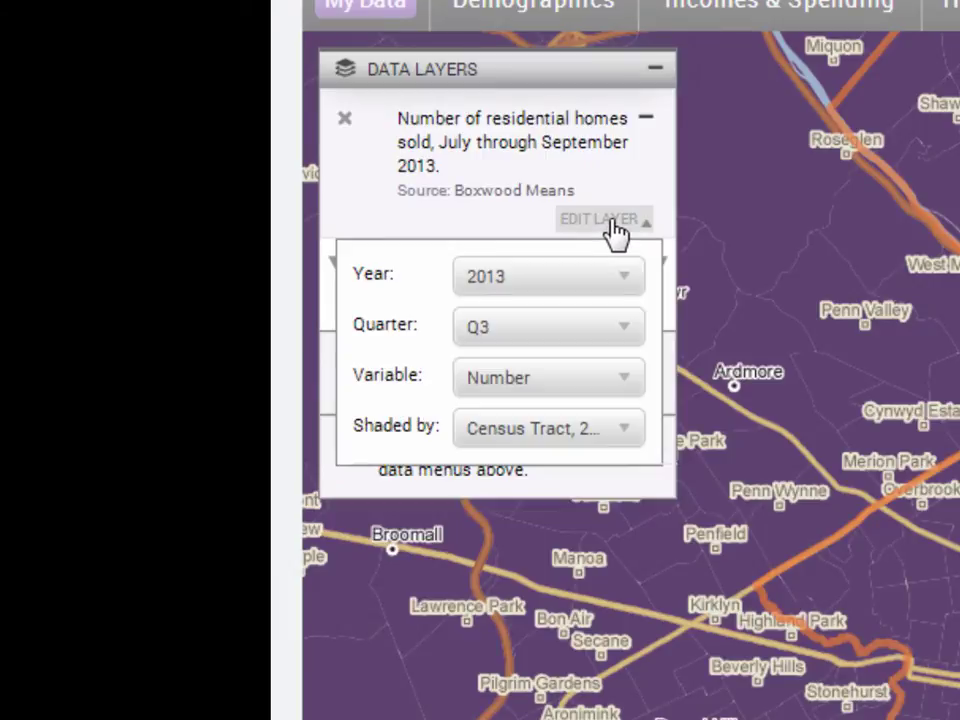
left_click(490, 387)
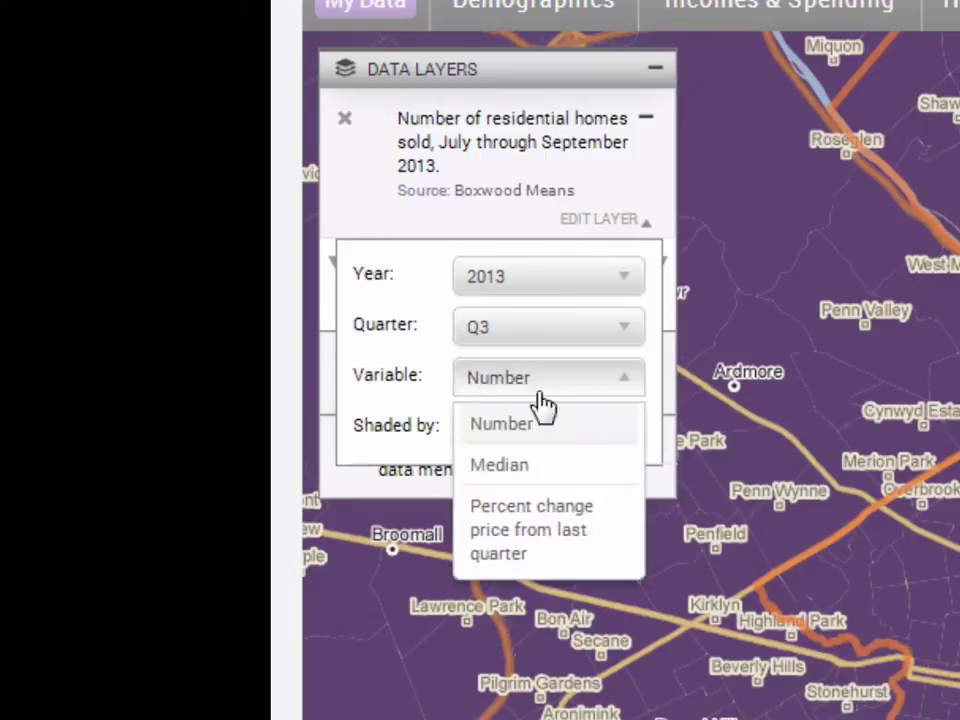
left_click(550, 470)
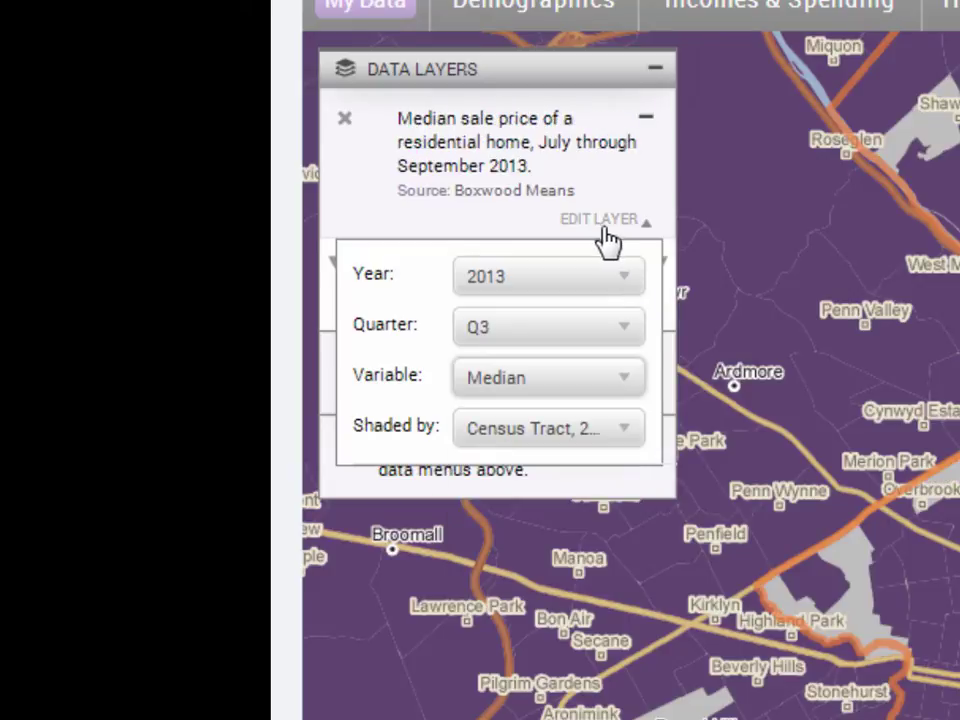
left_click(605, 224)
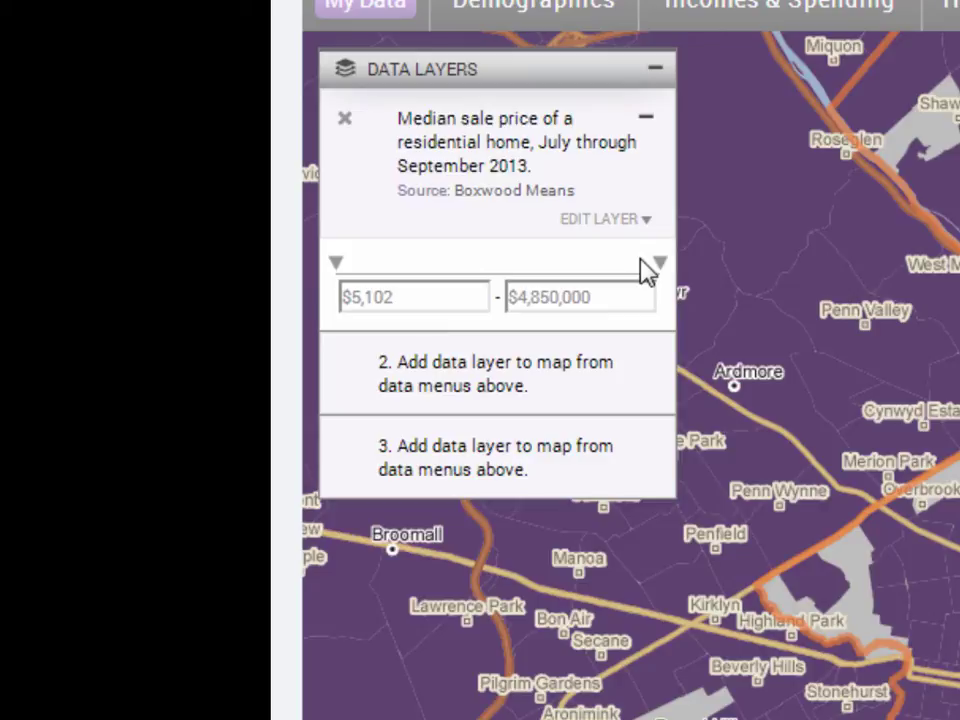
Step: Filter the median sale price layer to a $50,000 minimum and $125,000 maximum
left_click_drag(660, 268, 475, 272)
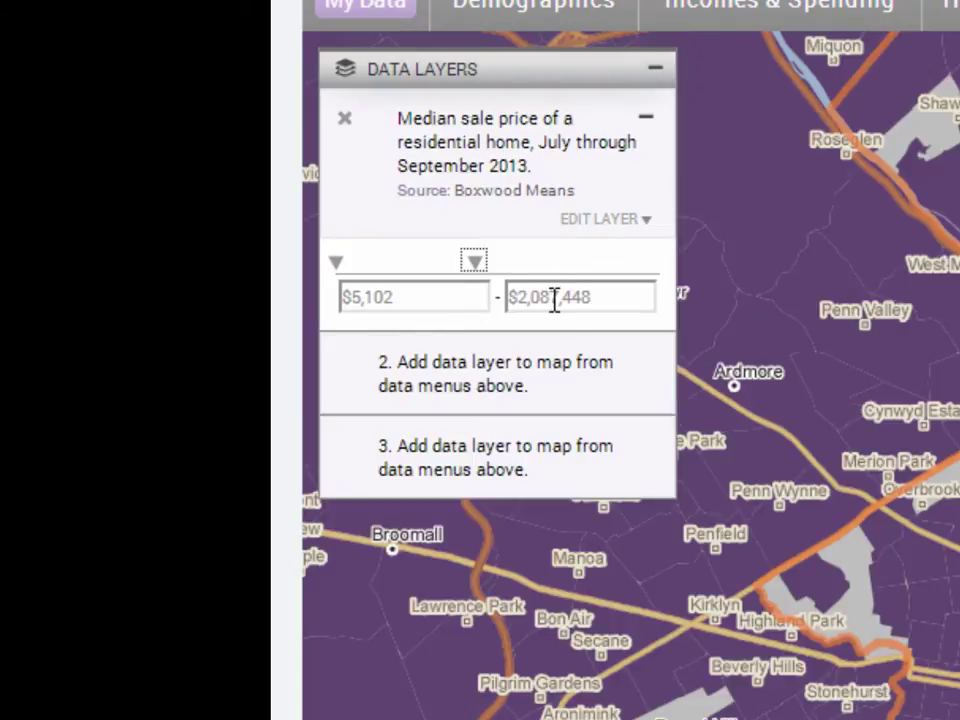
left_click_drag(611, 296, 469, 288)
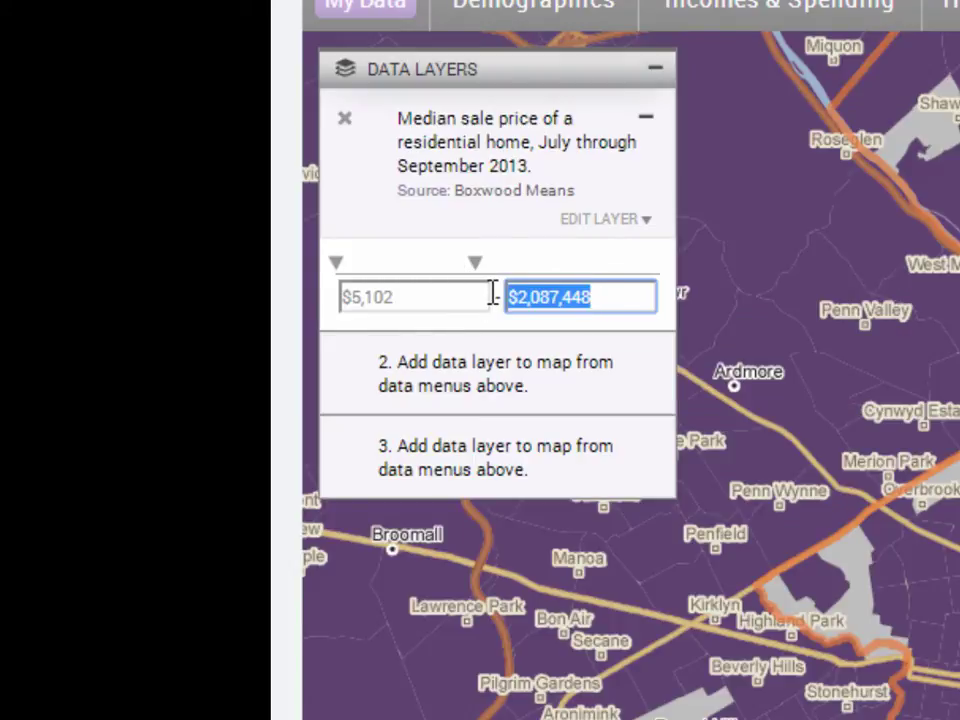
type("125000")
key("shift+Tab")
type("50000")
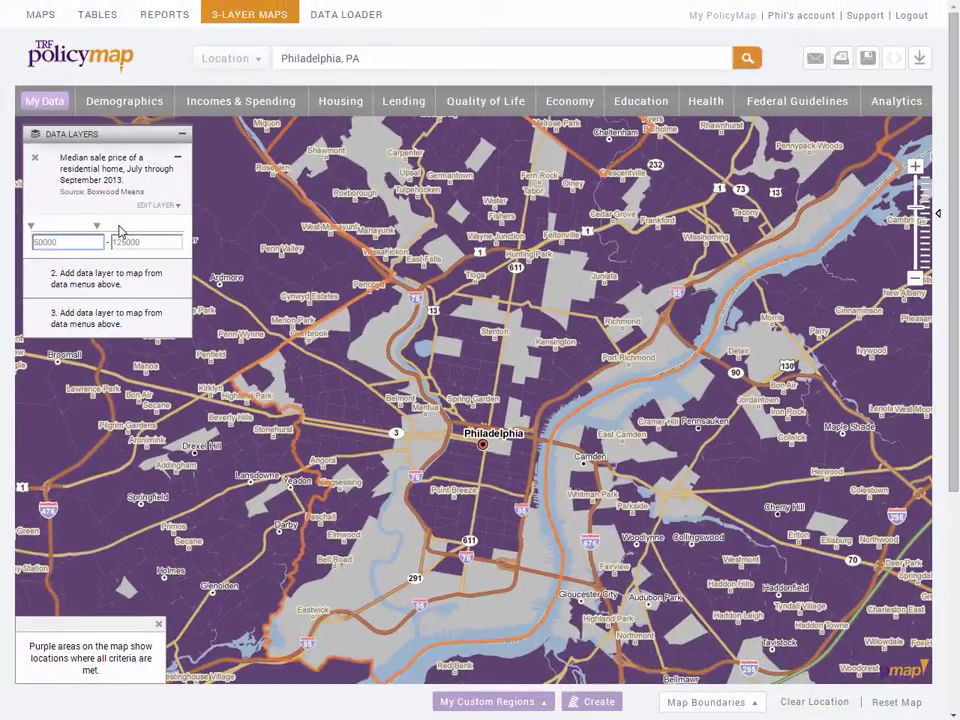
key("Return")
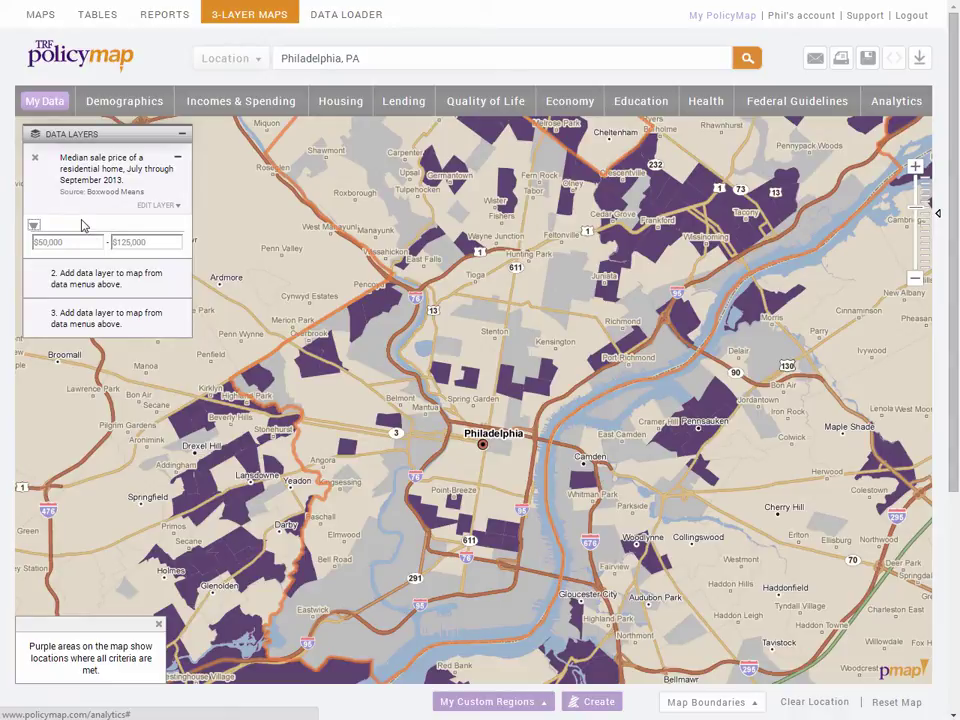
Step: Check median sale prices of several shaded tracts, including near Spring Garden, then close the popup
left_click(508, 375)
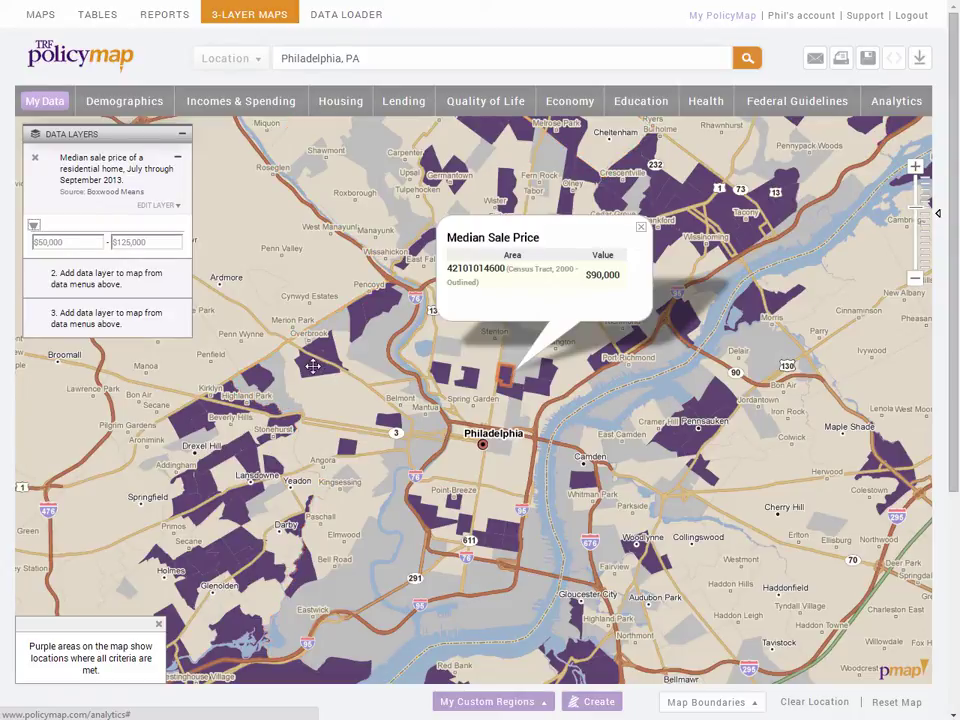
left_click(320, 357)
left_click(466, 378)
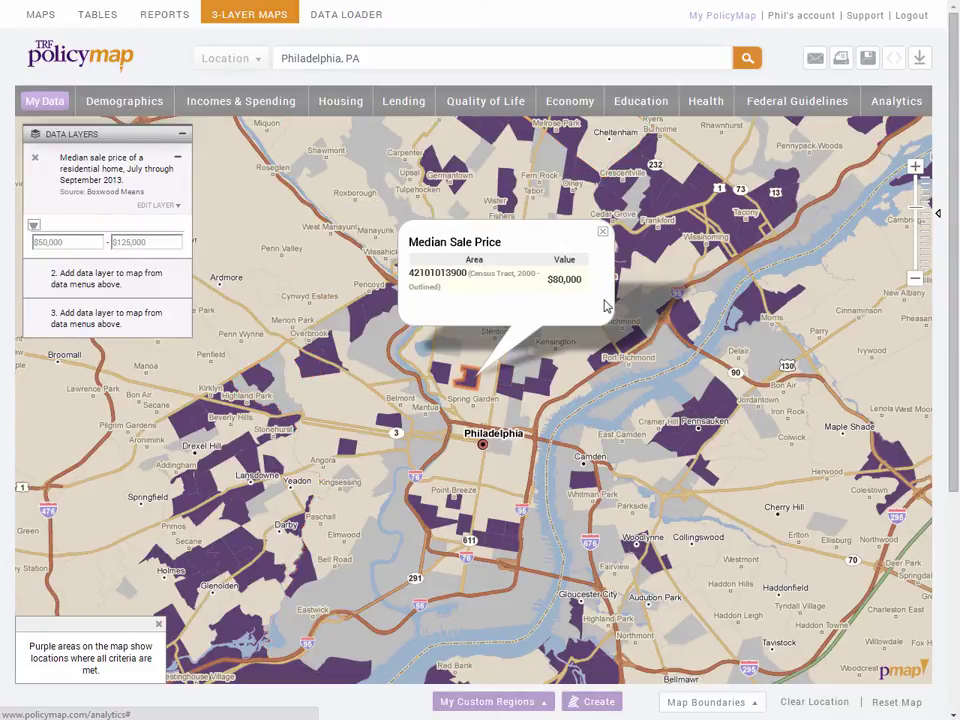
left_click(602, 232)
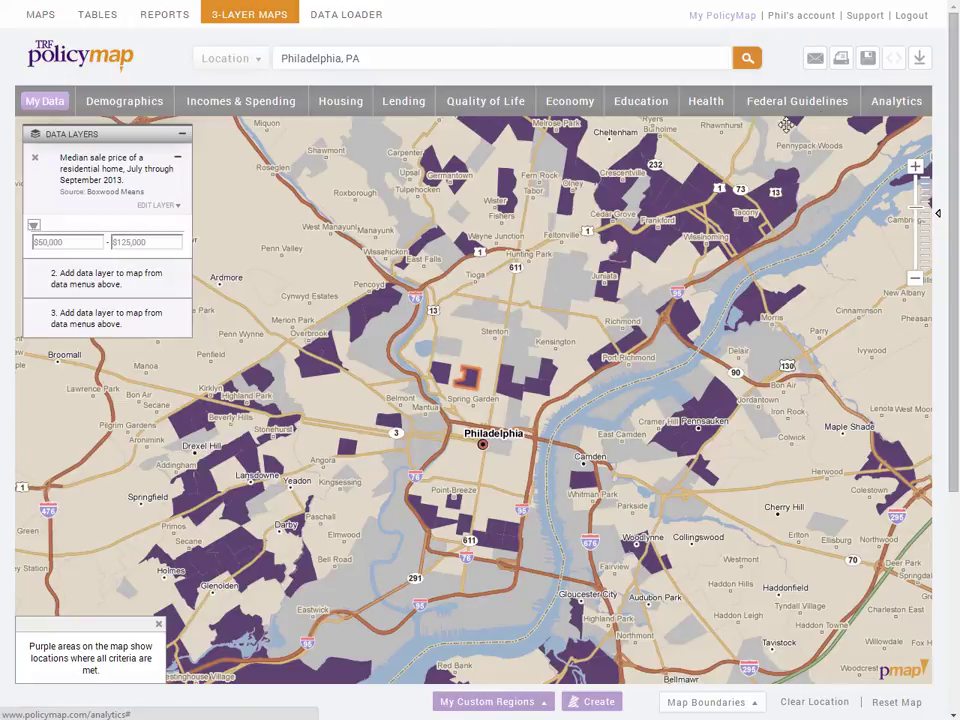
Step: Review the Print and Download options and close both without exporting
left_click(841, 60)
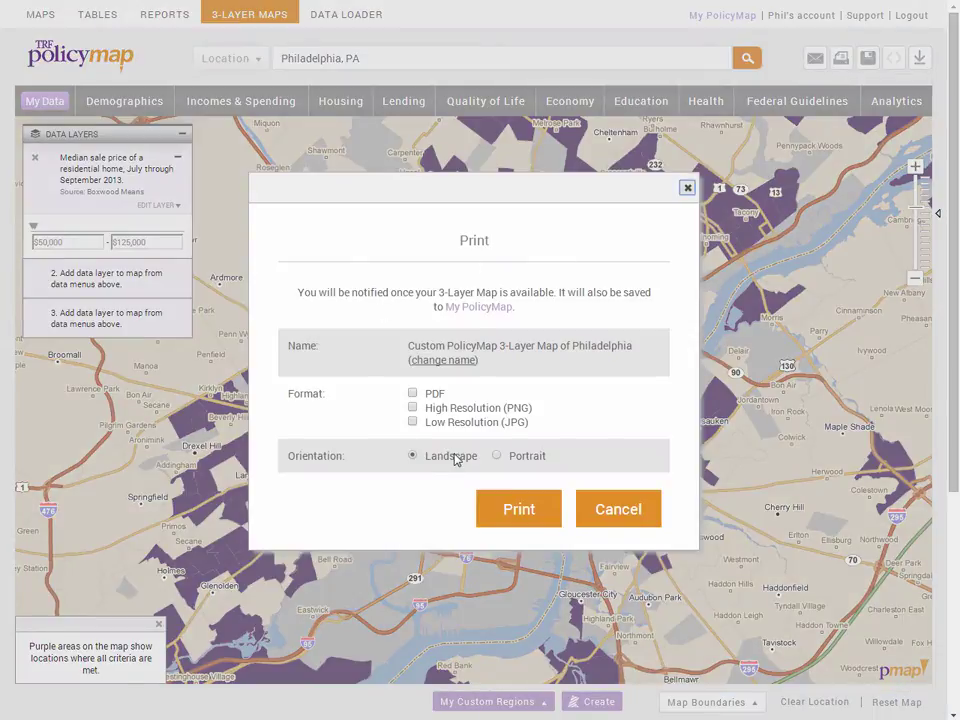
left_click(687, 188)
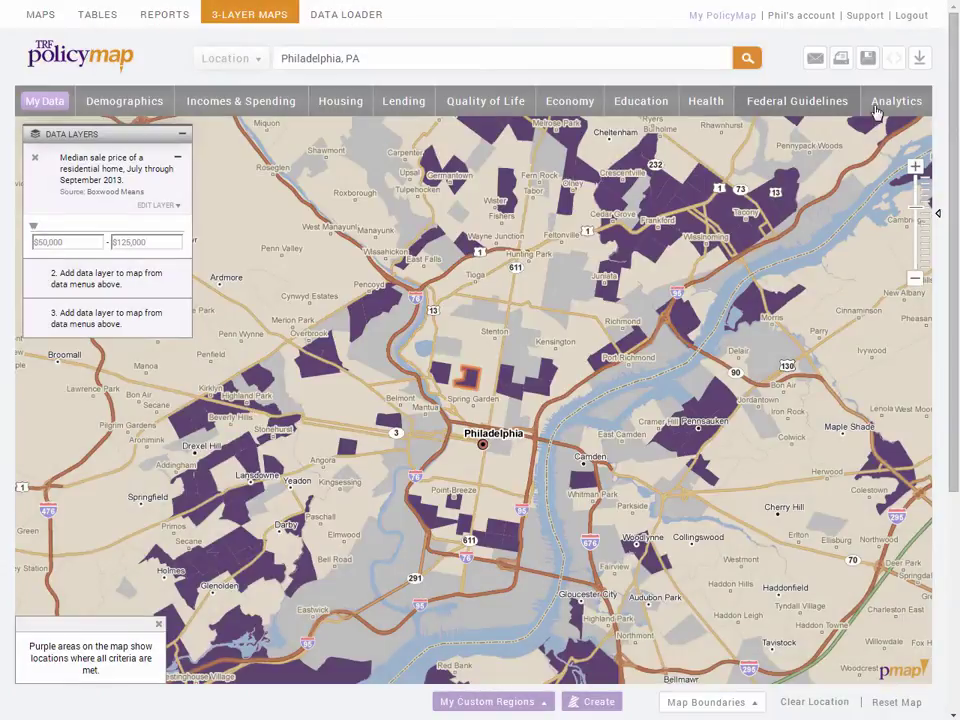
left_click(919, 62)
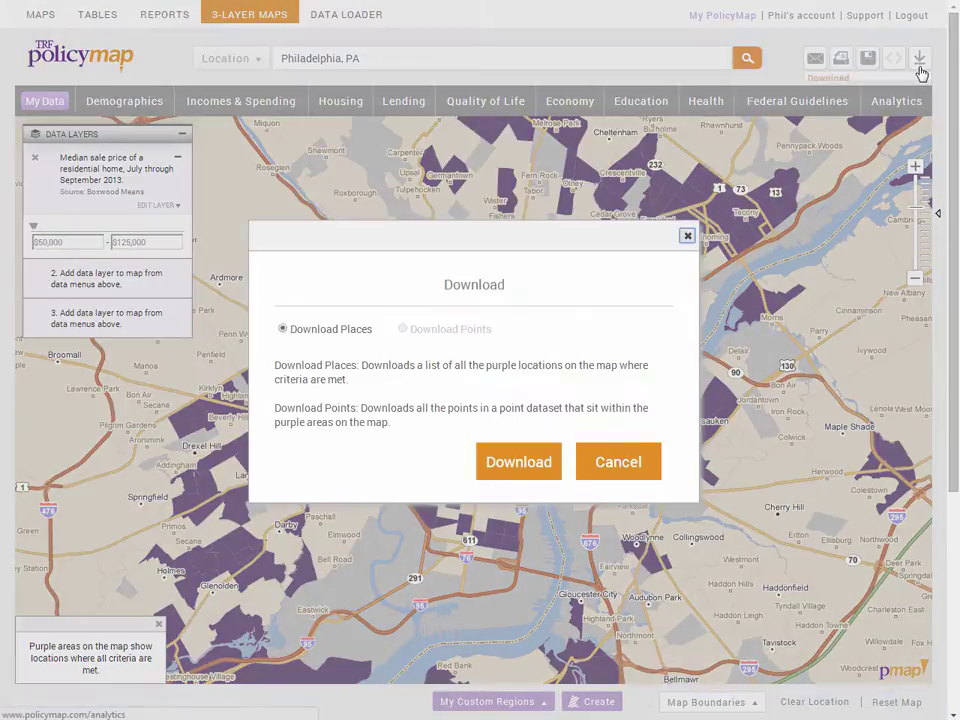
left_click(612, 464)
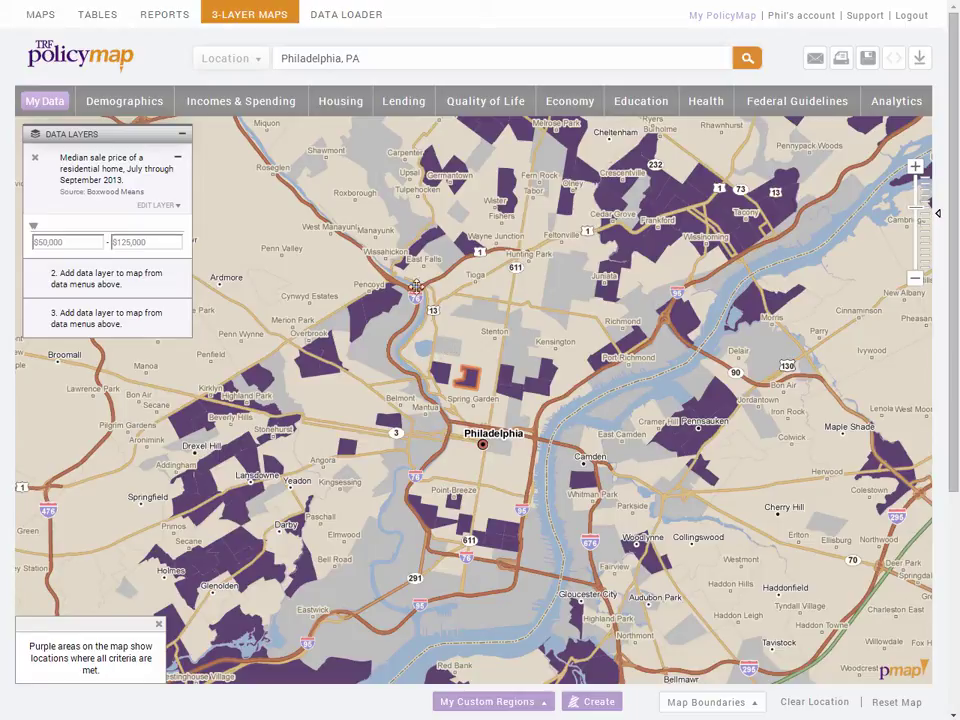
Step: Add Demographics > Age > Ages 25-34 percentage as the second layer
mouse_move(129, 103)
mouse_move(81, 253)
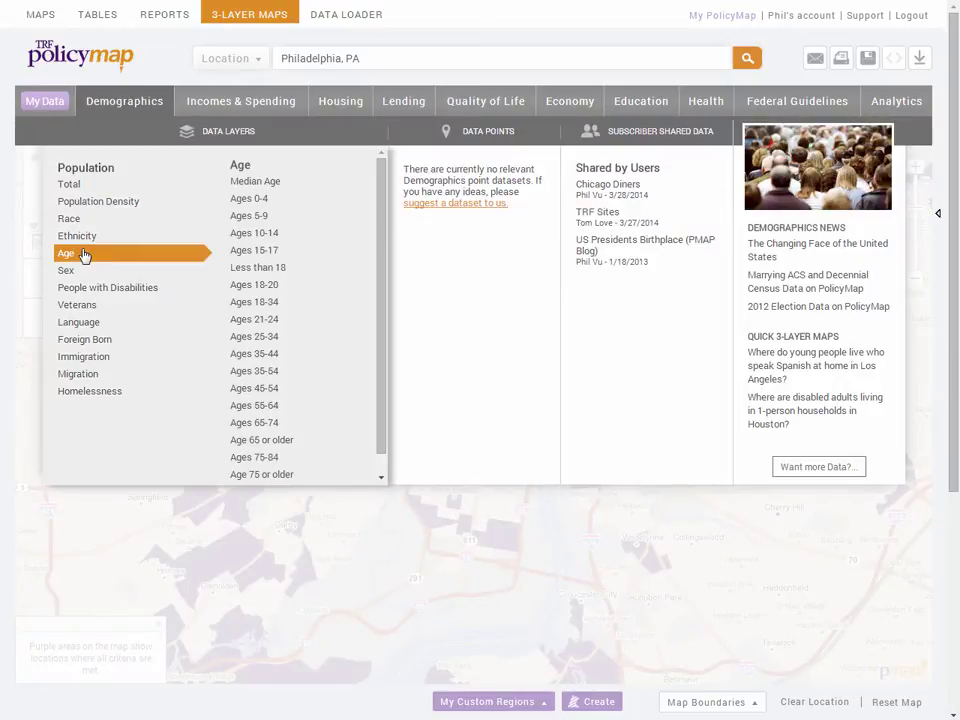
left_click(282, 341)
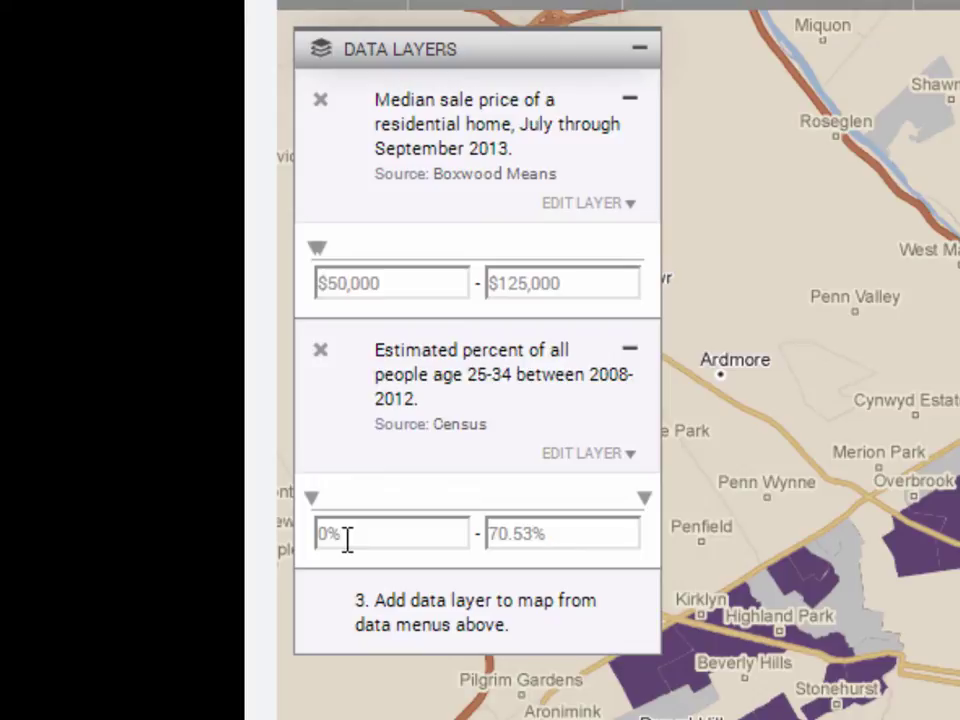
Step: Set the age 25-34 layer's minimum to 15%
left_click_drag(345, 539, 302, 536)
type("15")
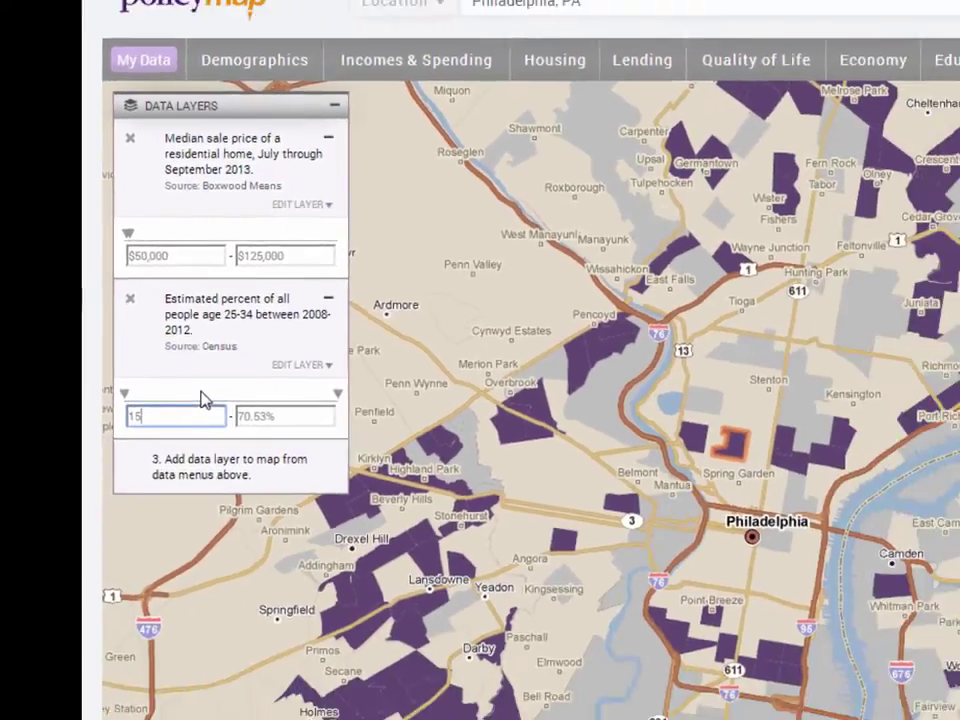
key("Return")
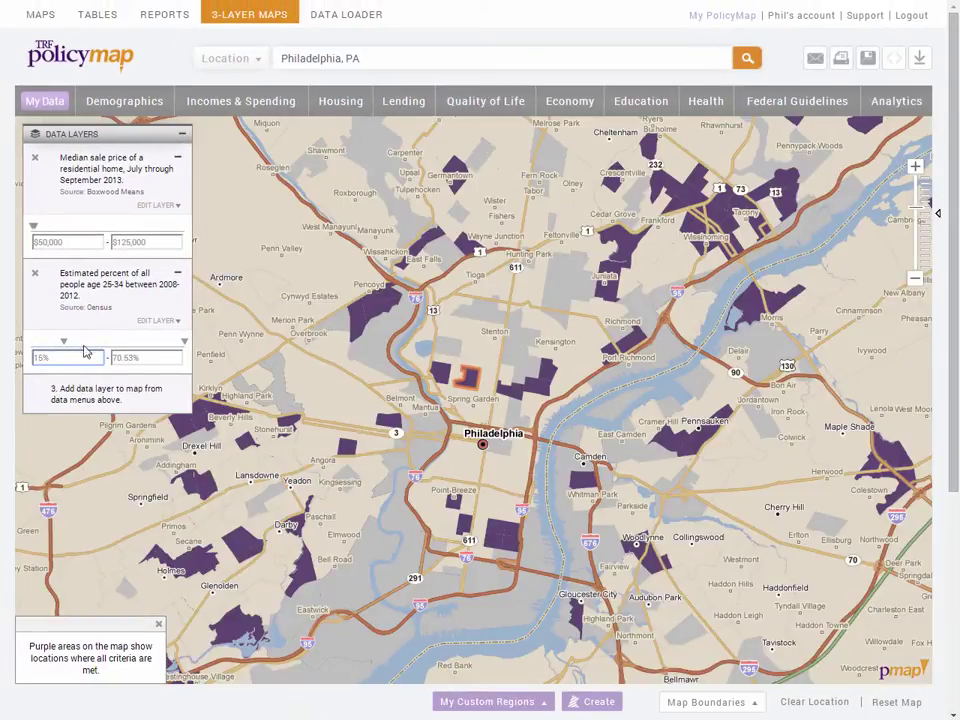
left_click(86, 351)
left_click(441, 376)
left_click(544, 386)
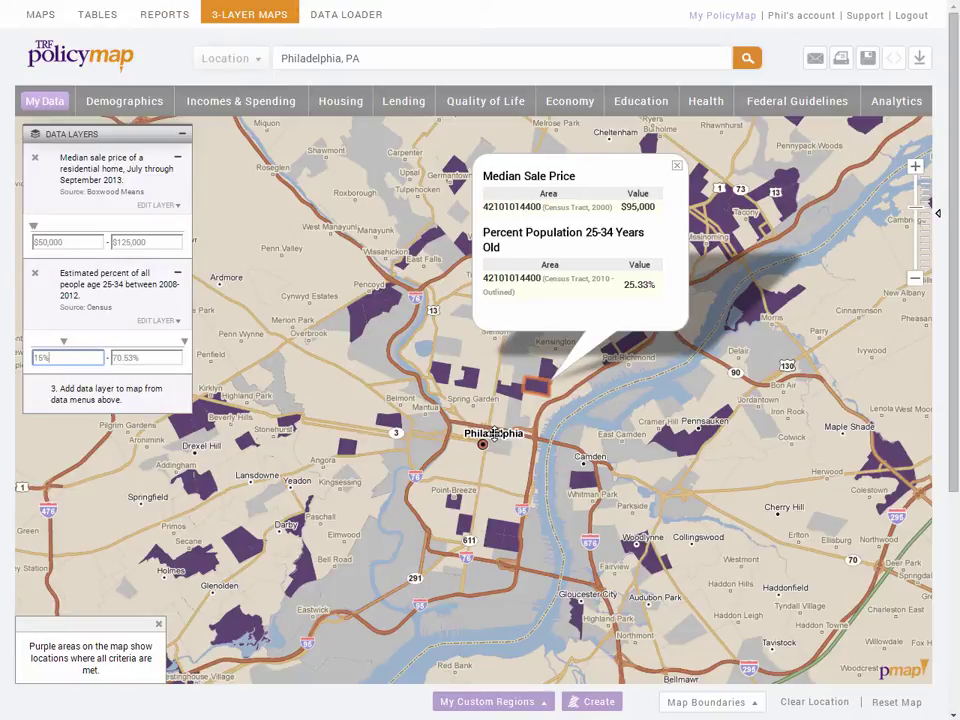
left_click(678, 166)
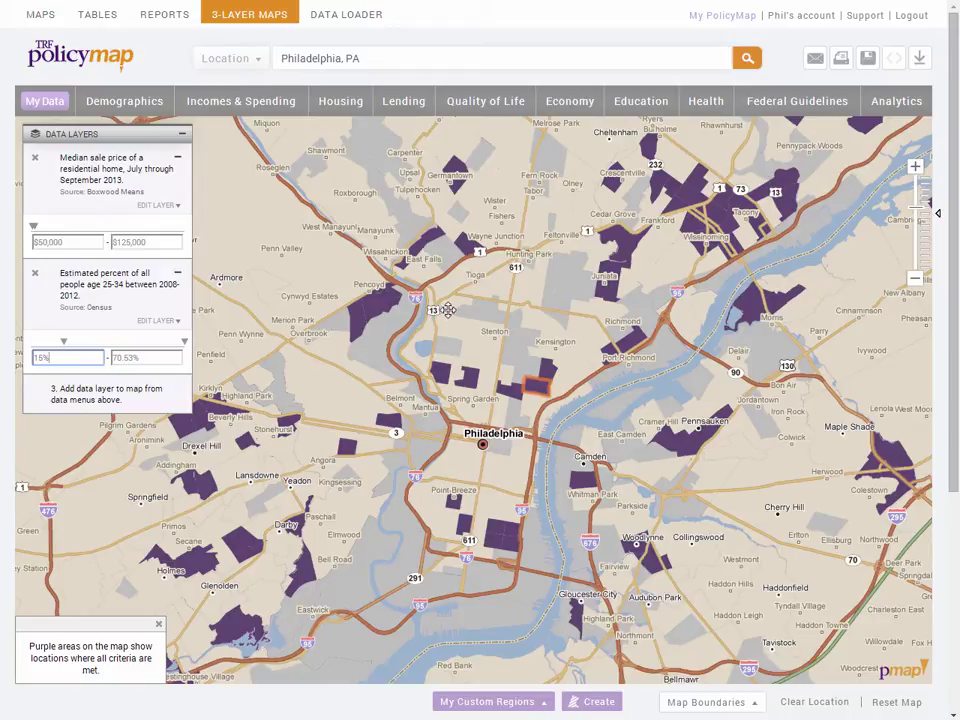
Step: Add Education > GreatSchools distance to nearest high performing school (All Public Schools) as third layer
left_click(647, 103)
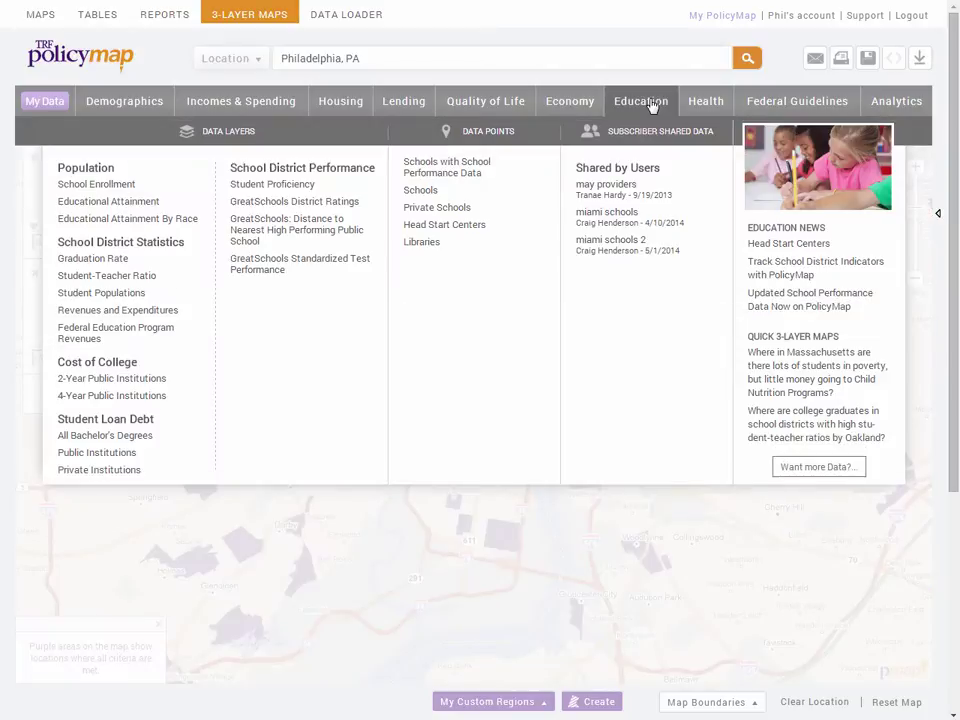
mouse_move(292, 188)
mouse_move(297, 232)
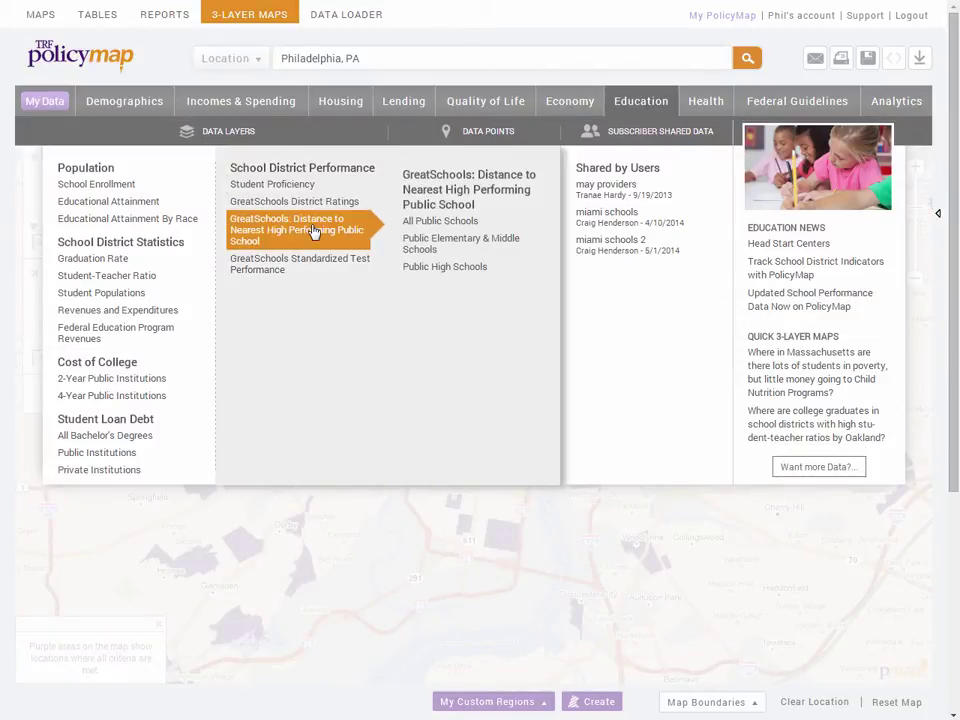
left_click(462, 222)
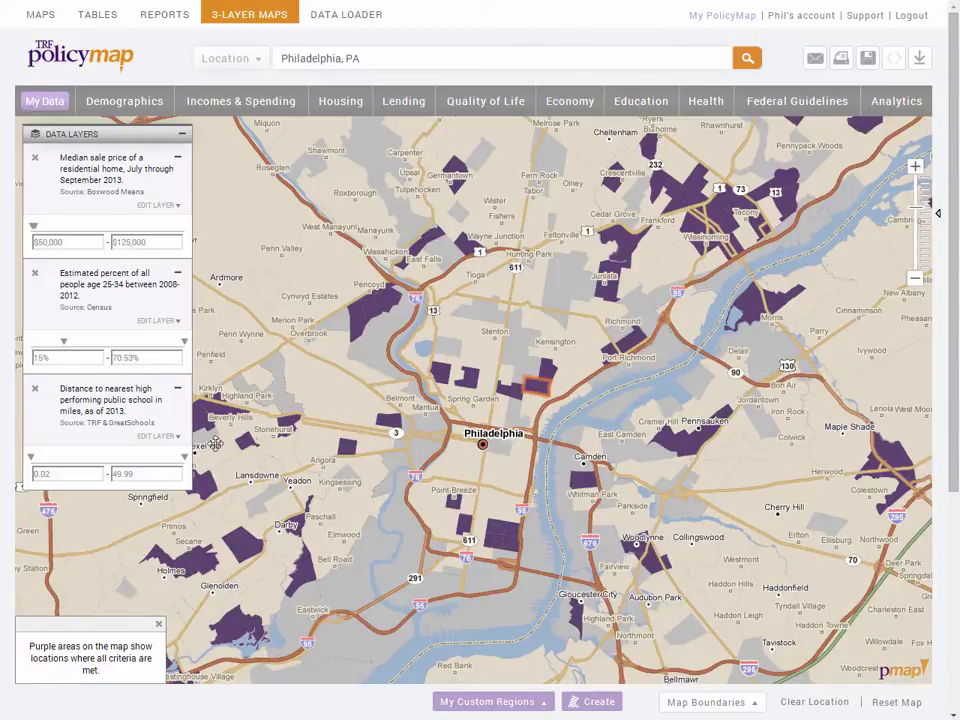
Step: Cap the school distance layer's maximum at 1 mile instead of 49.99
double_click(124, 474)
type("1")
key("Return")
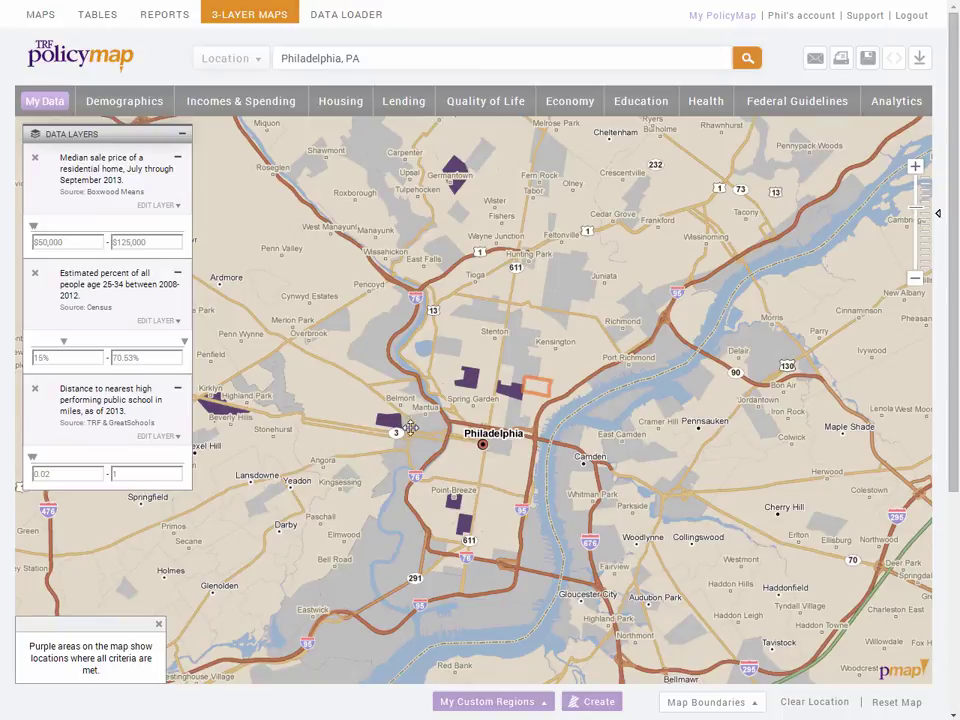
left_click(509, 389)
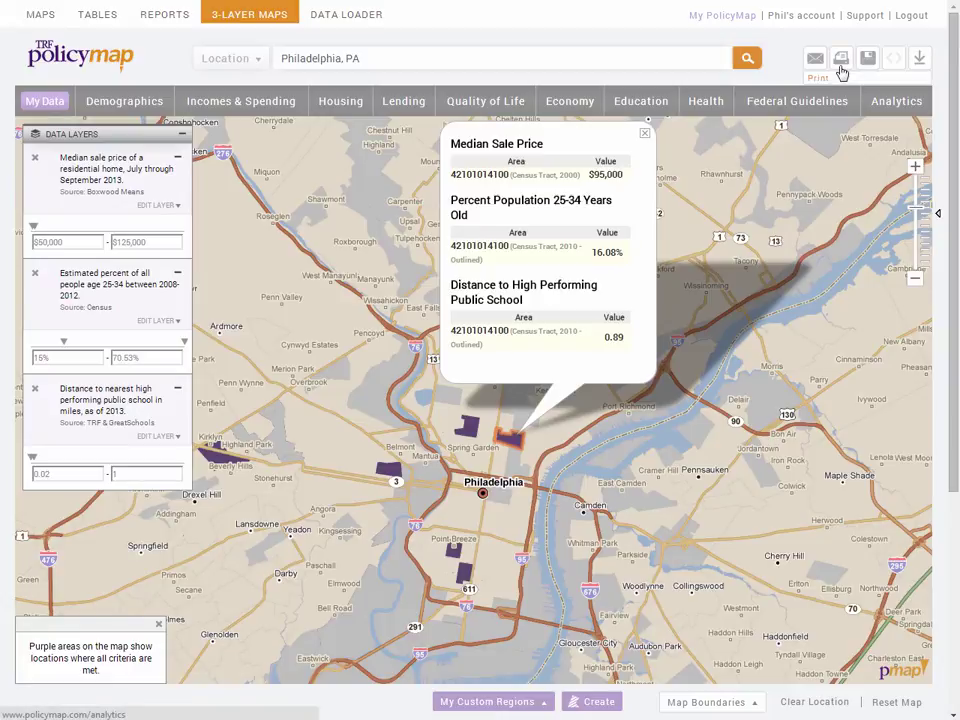
left_click(919, 63)
left_click(615, 463)
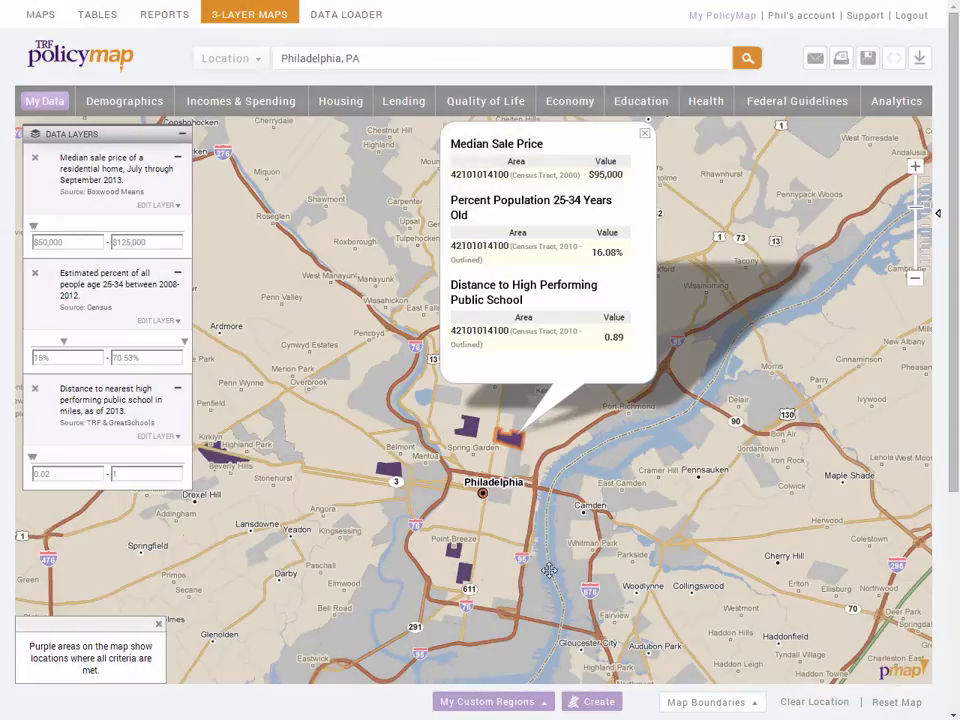
left_click(590, 702)
left_click(605, 465)
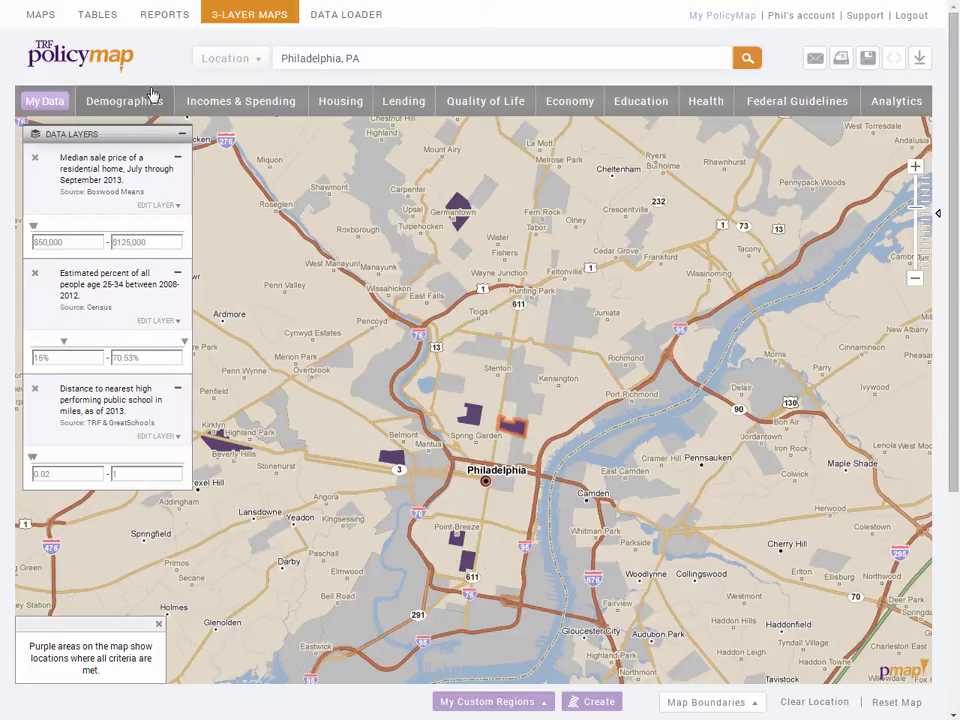
Step: Go to the Support page at the top right for training, tutorials and guides
mouse_move(354, 101)
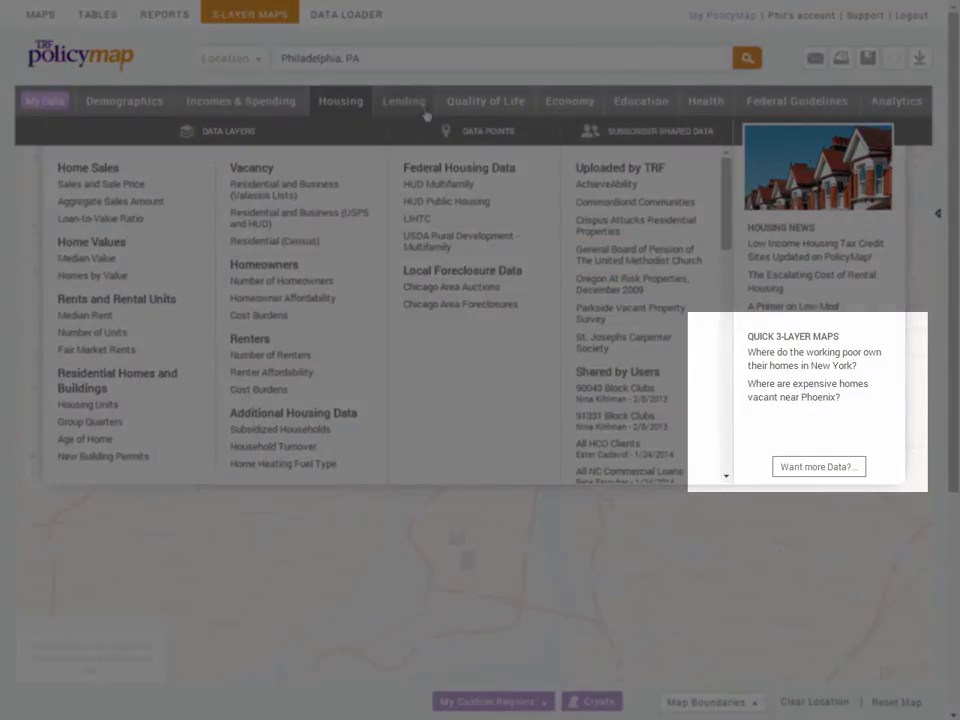
mouse_move(404, 101)
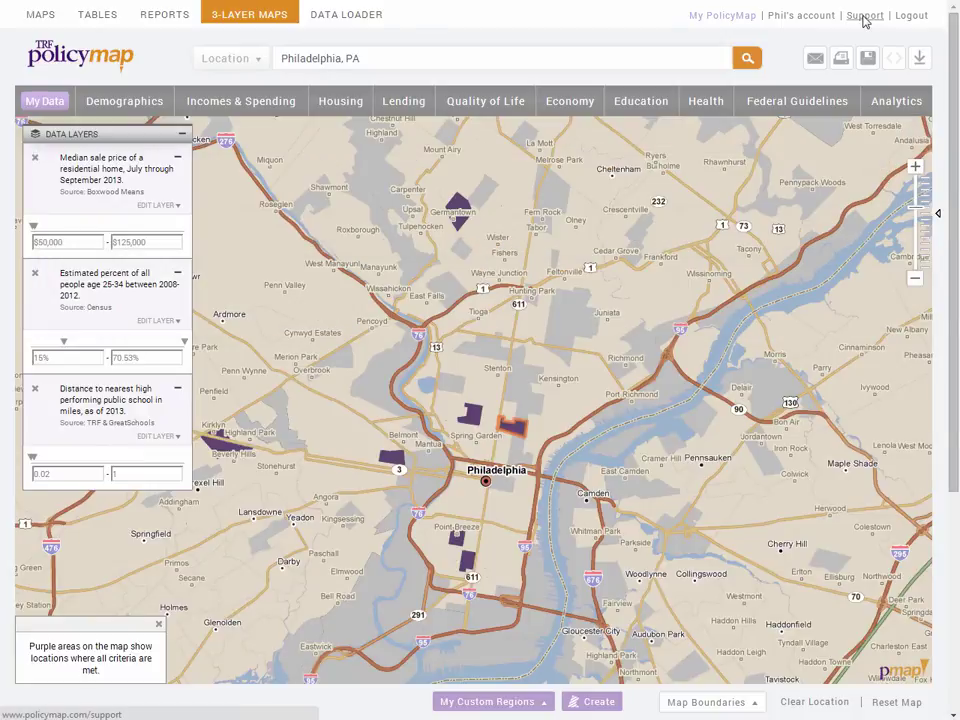
left_click(865, 22)
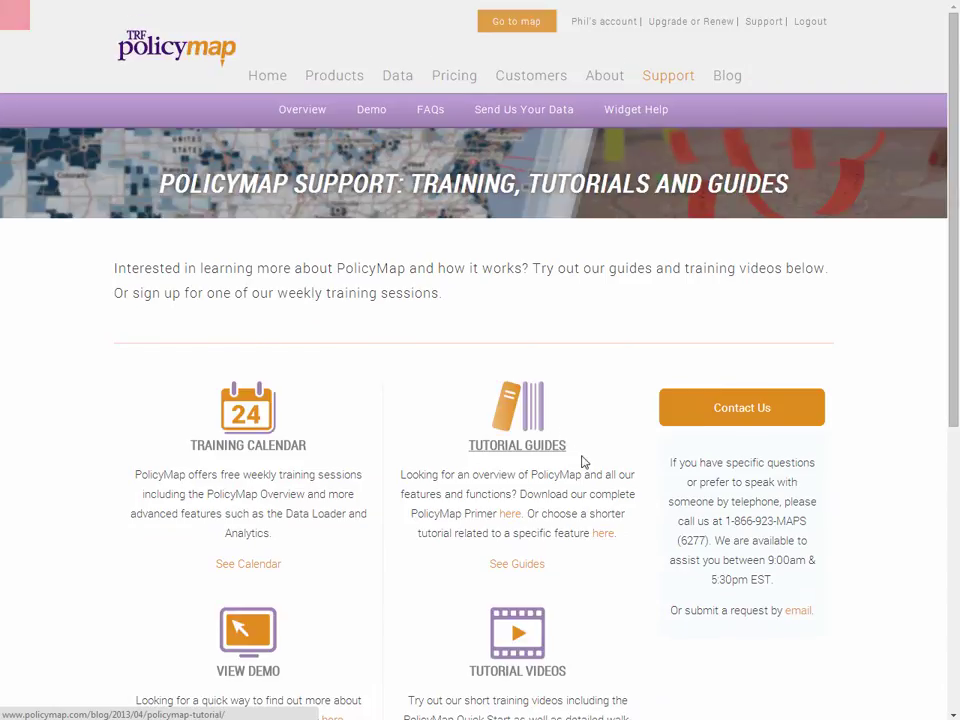